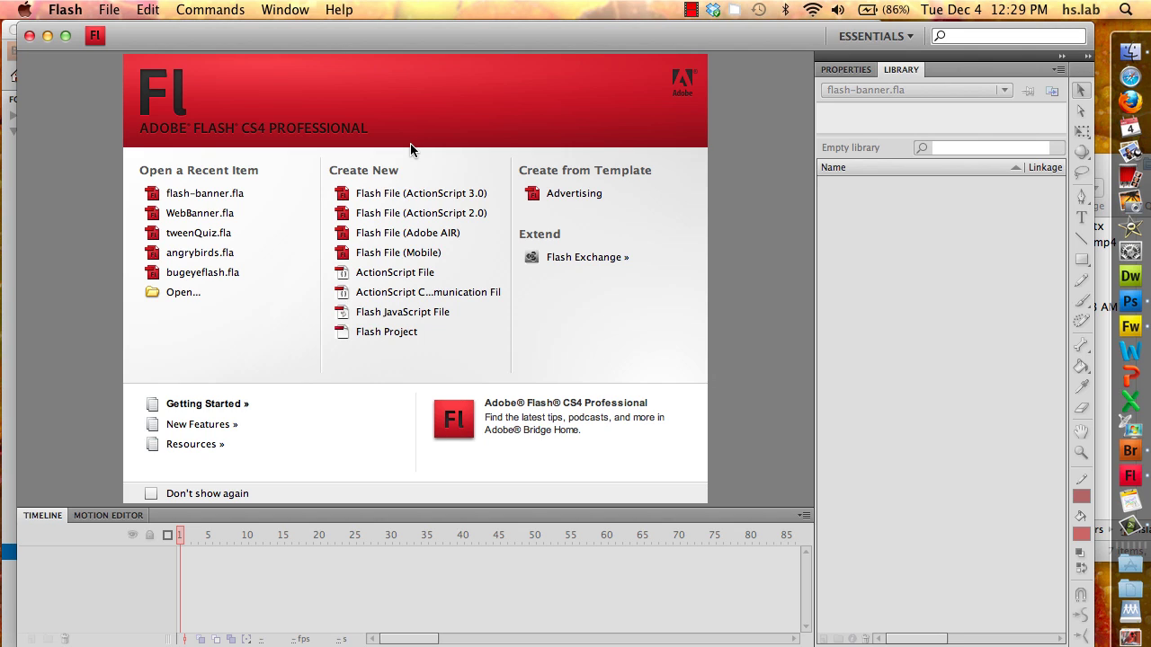
Create a new ActionScript 3.0 document and show its properties: 550 x 400 px, 24 fps.
{"action": "left_click", "coordinate": [397, 200]}
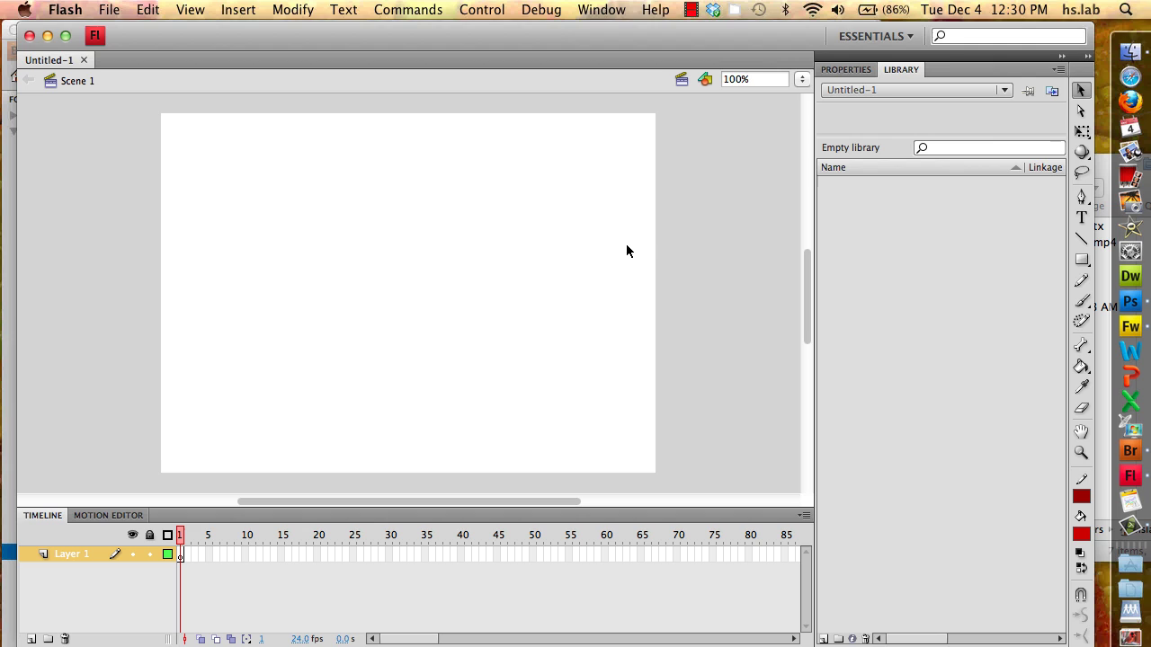
{"action": "left_click", "coordinate": [837, 72]}
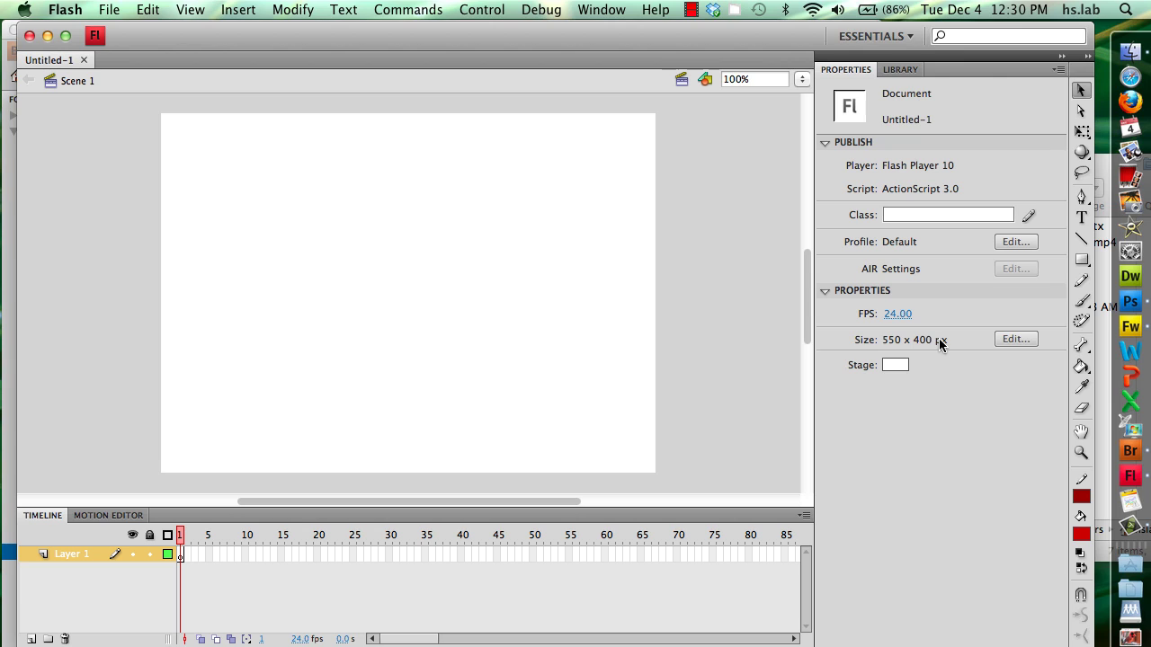
Change the document size to width 900 and height 200 pixels in Document Properties.
{"action": "left_click", "coordinate": [1013, 339]}
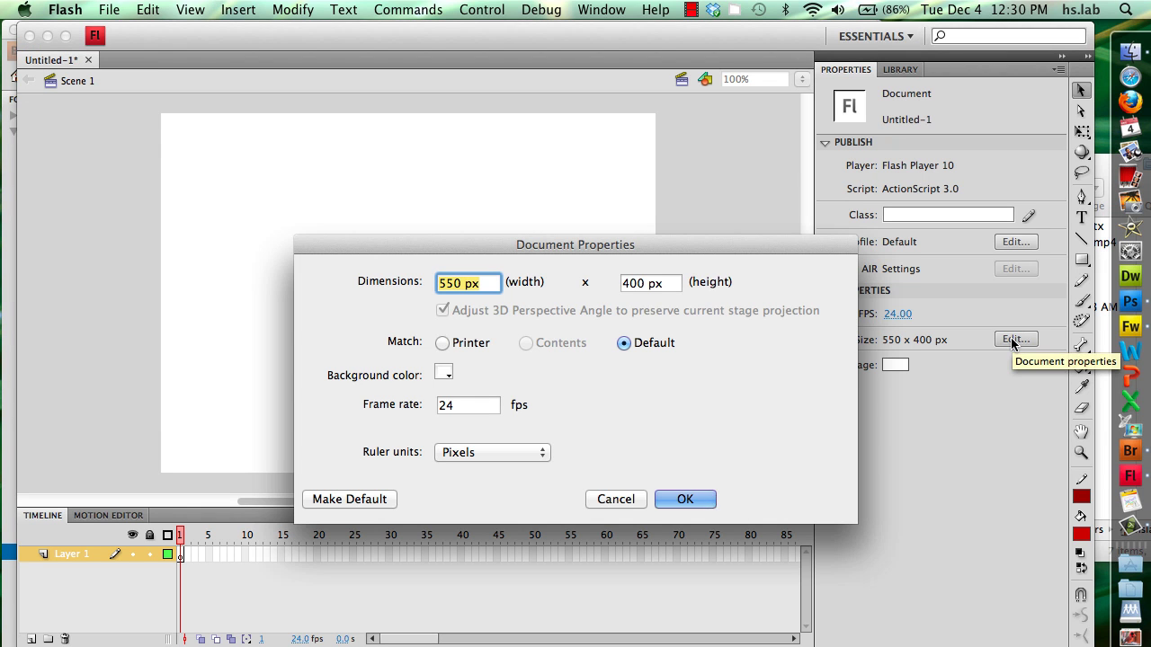
{"action": "type", "text": "900"}
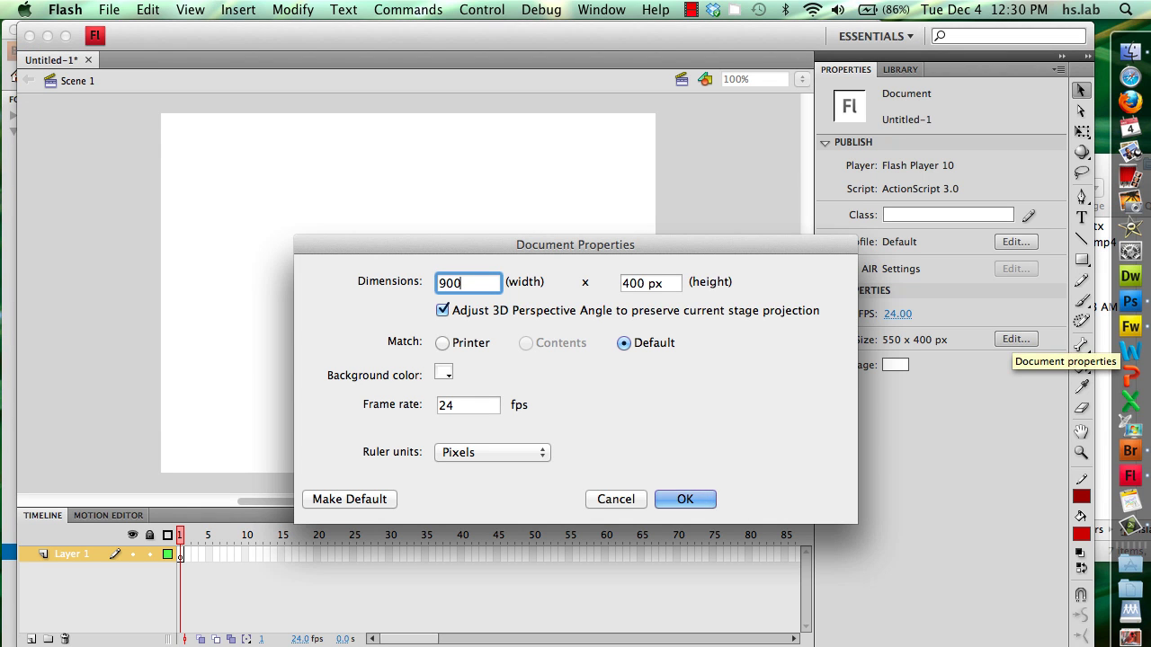
{"action": "key", "text": "Tab"}
{"action": "type", "text": "200"}
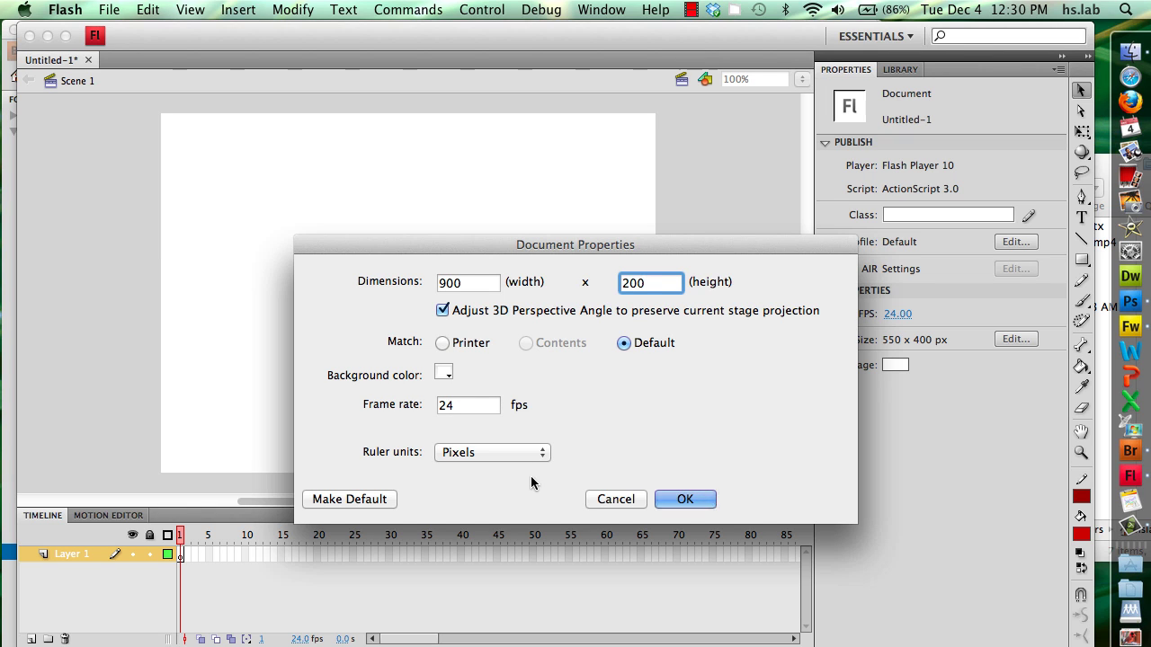
{"action": "left_click", "coordinate": [683, 499]}
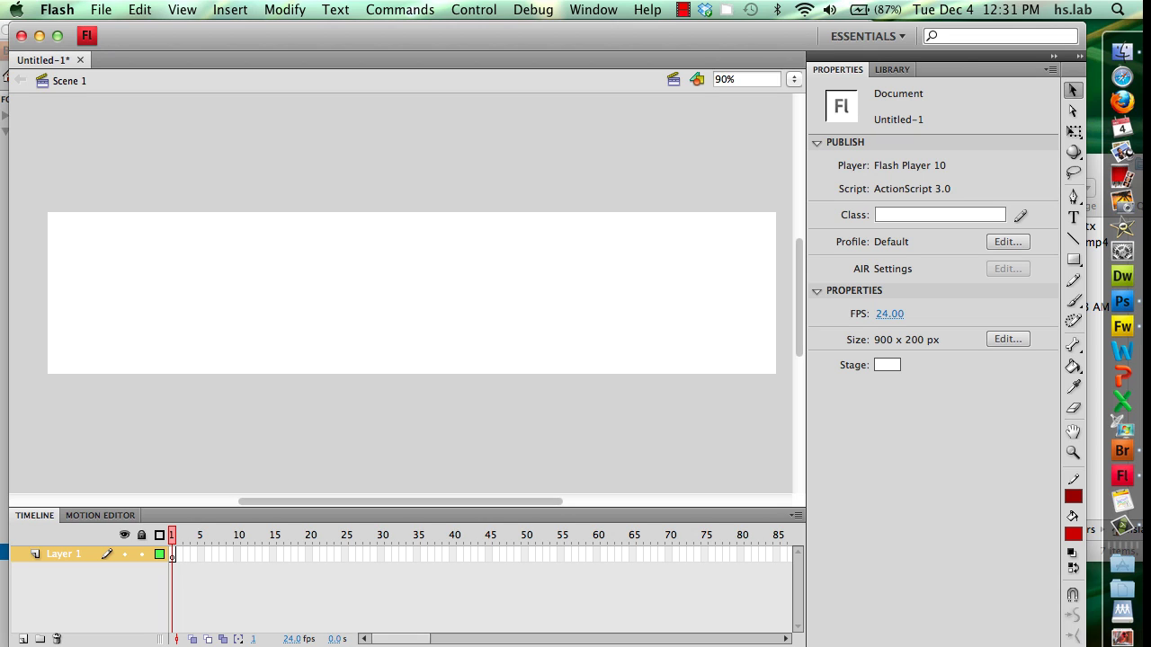
Start File > Import > Import to Stage and select bannerImage.jpg in the FlashBanner folder.
{"action": "left_click", "coordinate": [101, 10]}
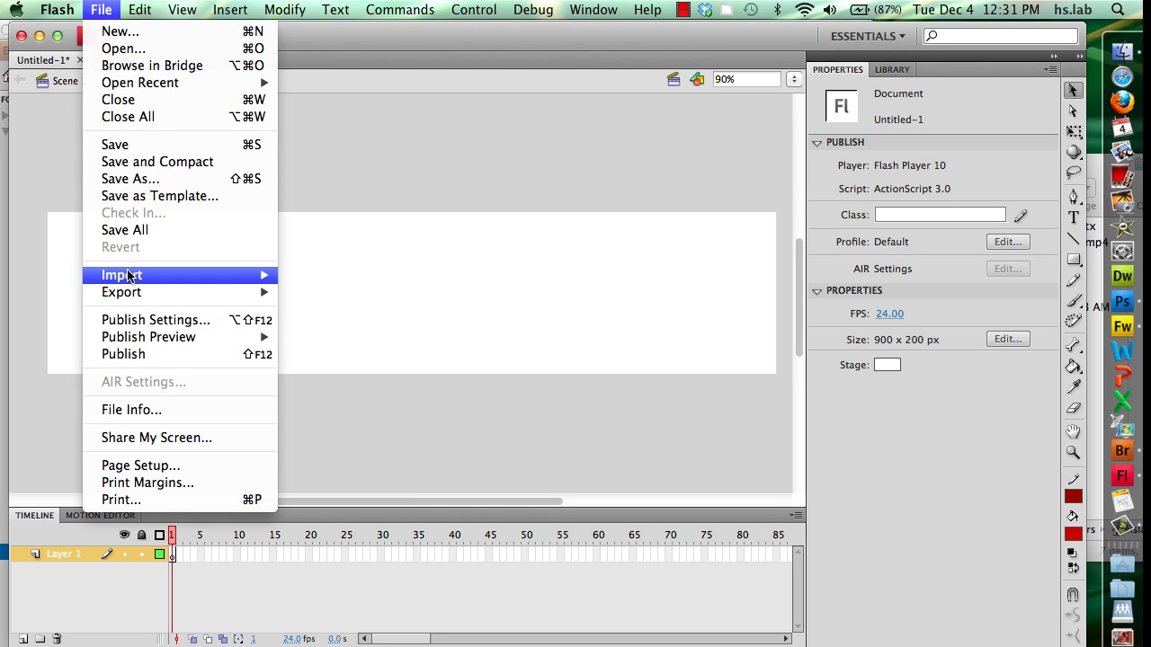
{"action": "mouse_move", "coordinate": [127, 279]}
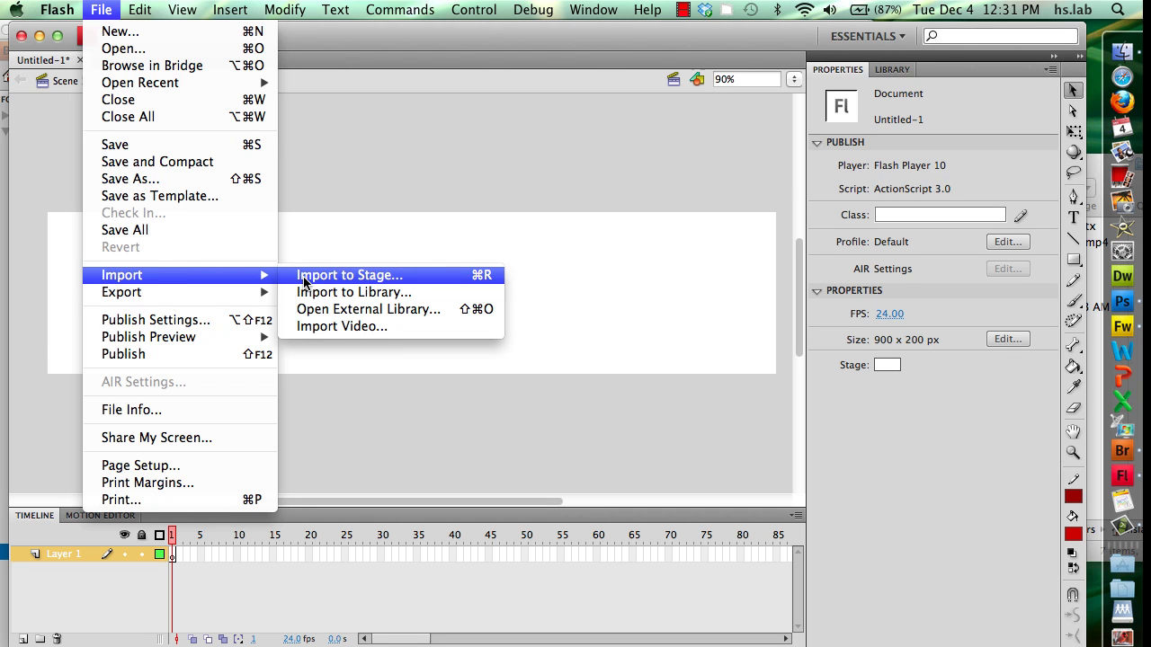
{"action": "left_click", "coordinate": [304, 279]}
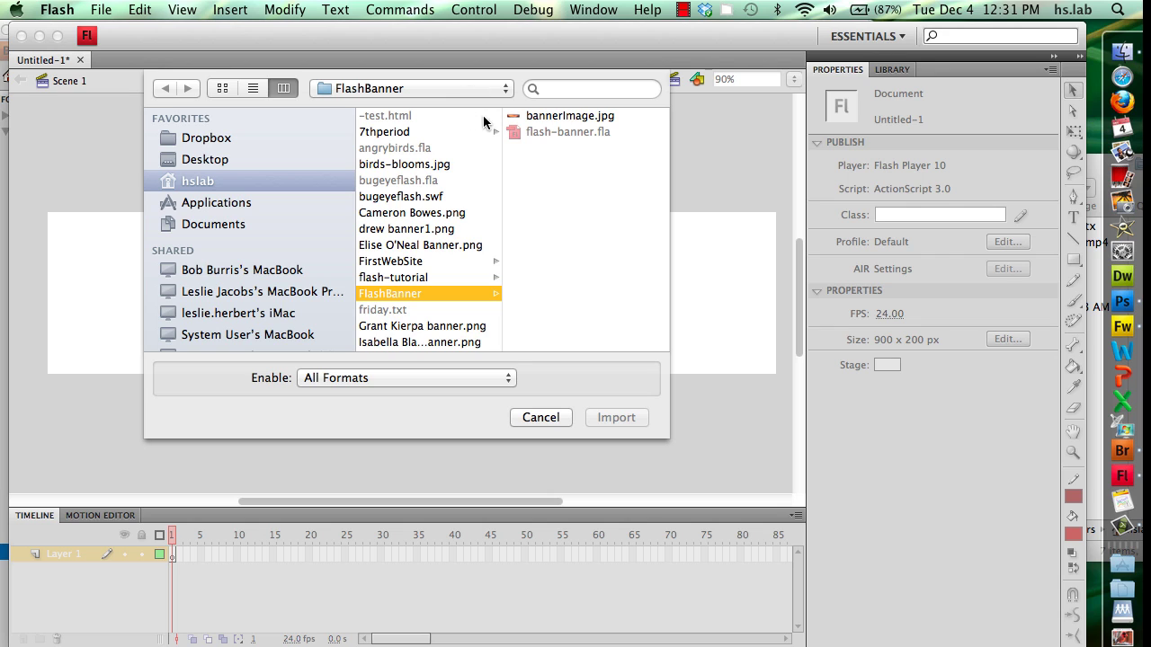
{"action": "left_click", "coordinate": [544, 115]}
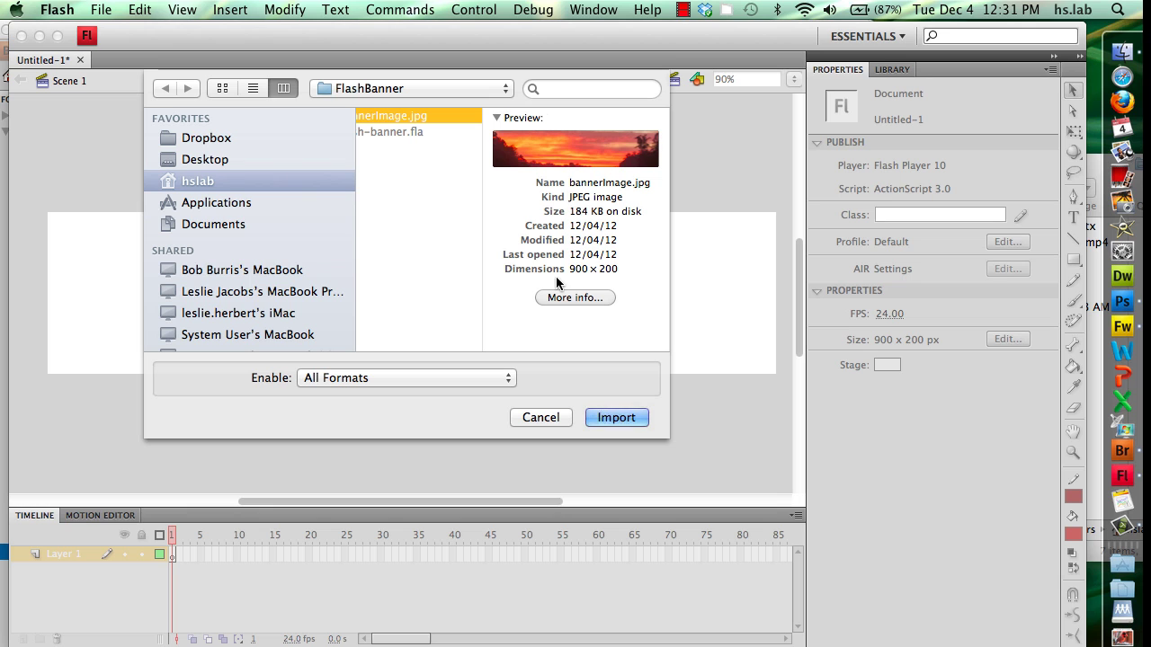
Import the sunset image and start converting it to a movie clip symbol named 'background'.
{"action": "left_click", "coordinate": [604, 418]}
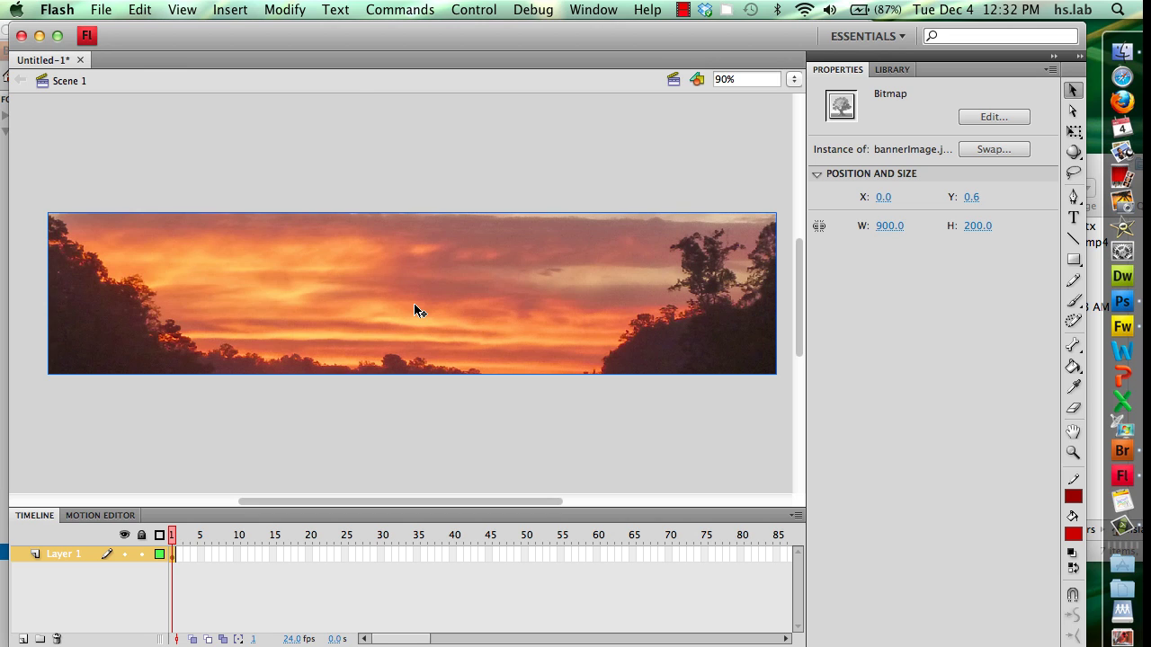
{"action": "left_click", "coordinate": [286, 10]}
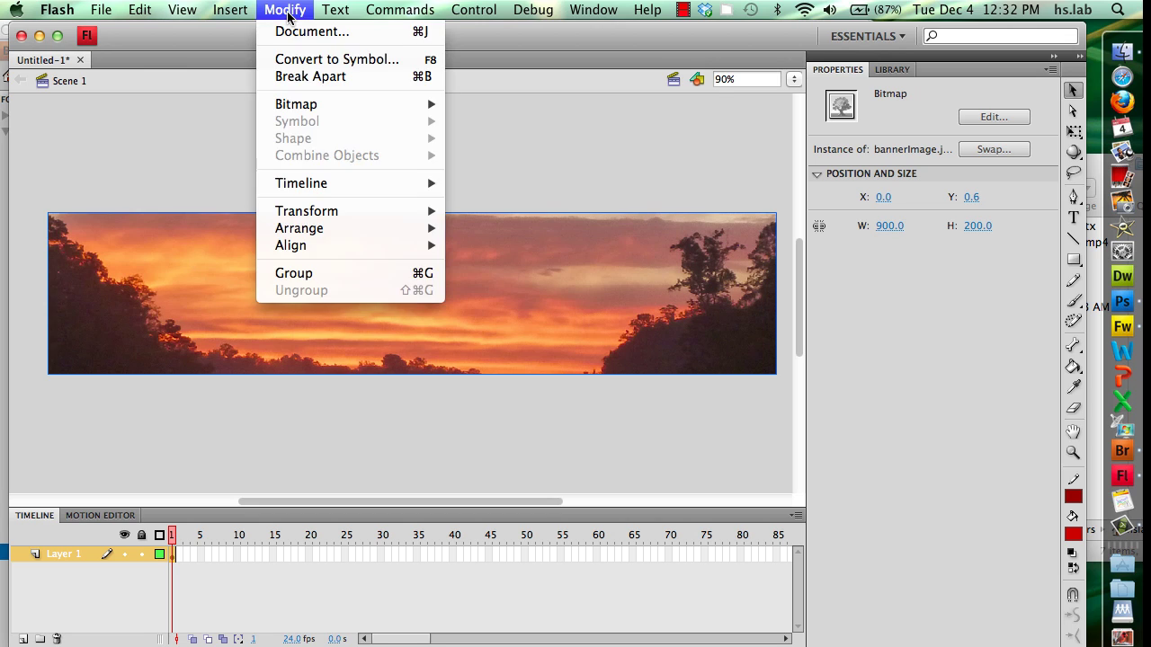
{"action": "left_click", "coordinate": [291, 59]}
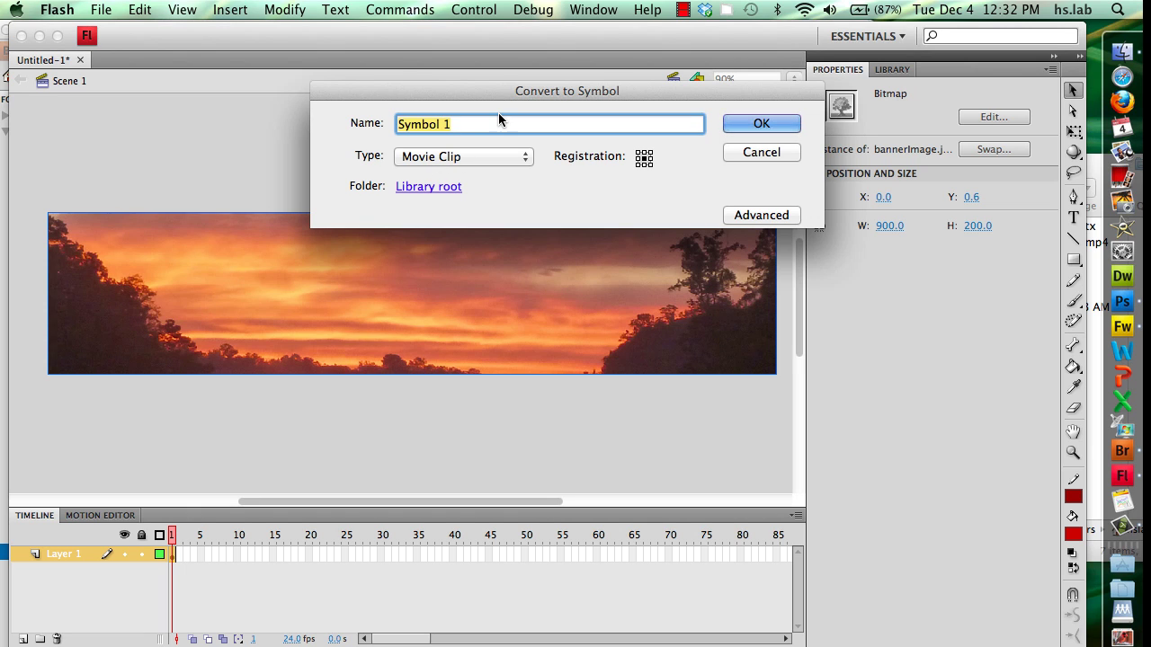
{"action": "type", "text": "bac"}
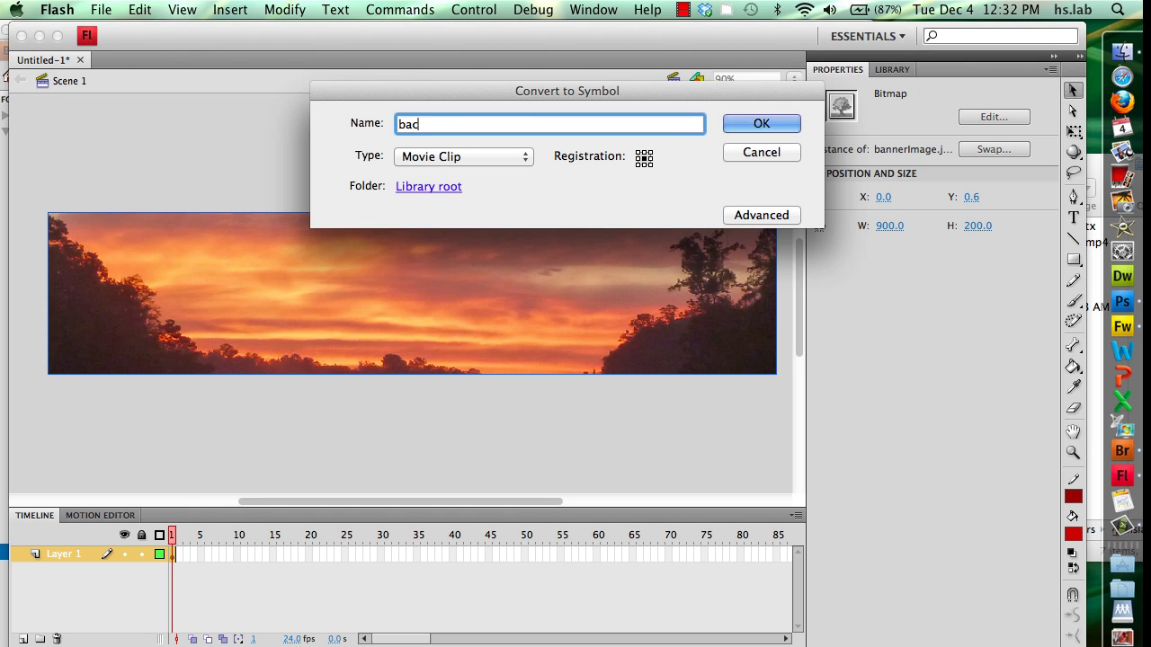
{"action": "type", "text": "kground"}
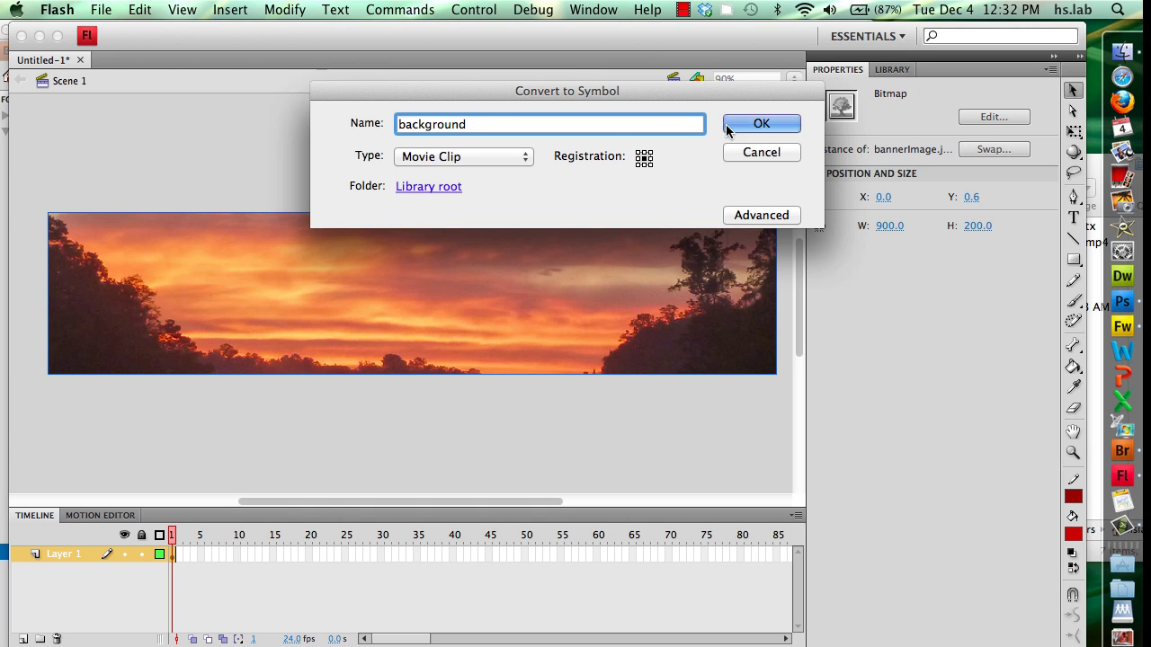
{"action": "left_click", "coordinate": [762, 123]}
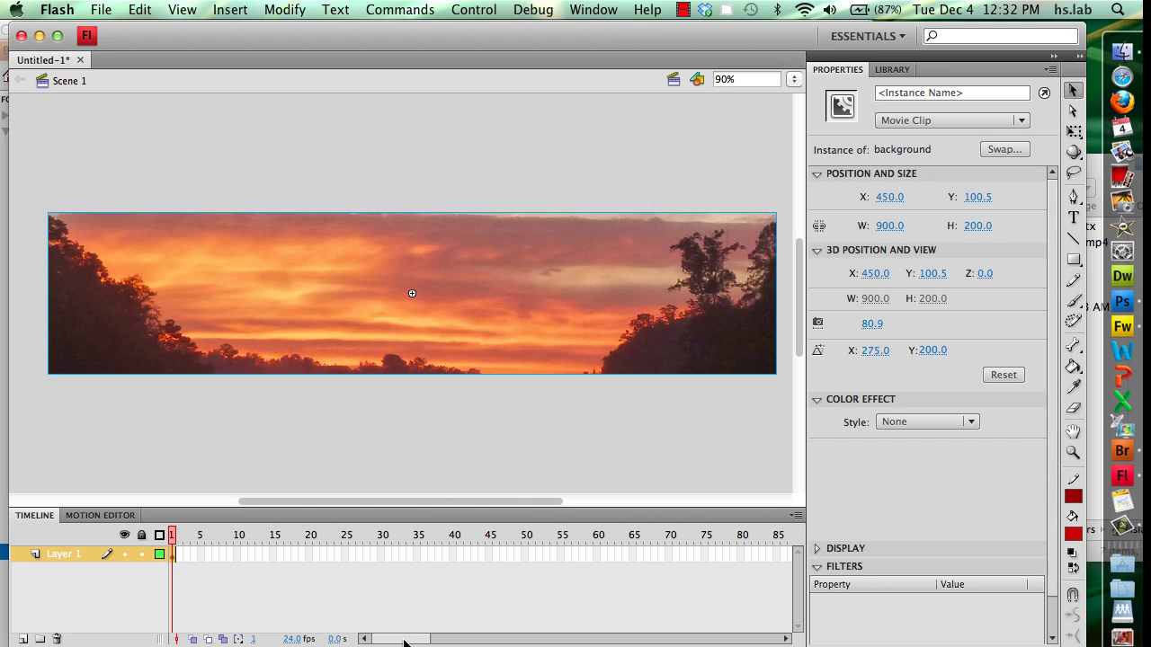
{"action": "left_click_drag", "start_coordinate": [404, 642], "coordinate": [433, 642]}
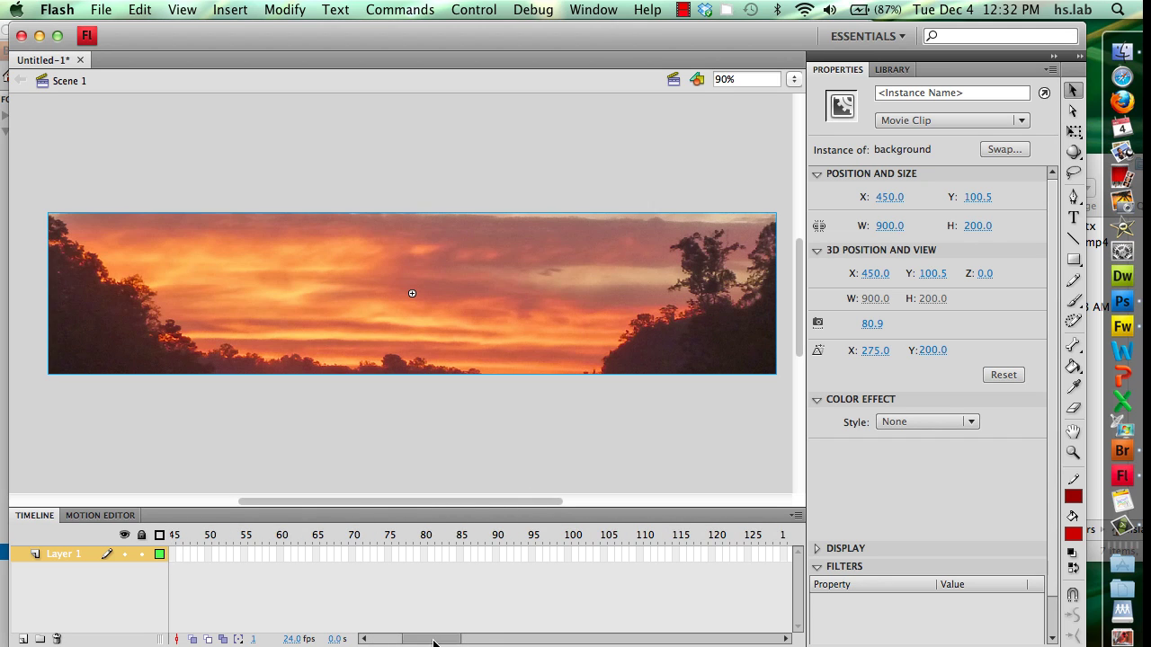
{"action": "left_click", "coordinate": [574, 554]}
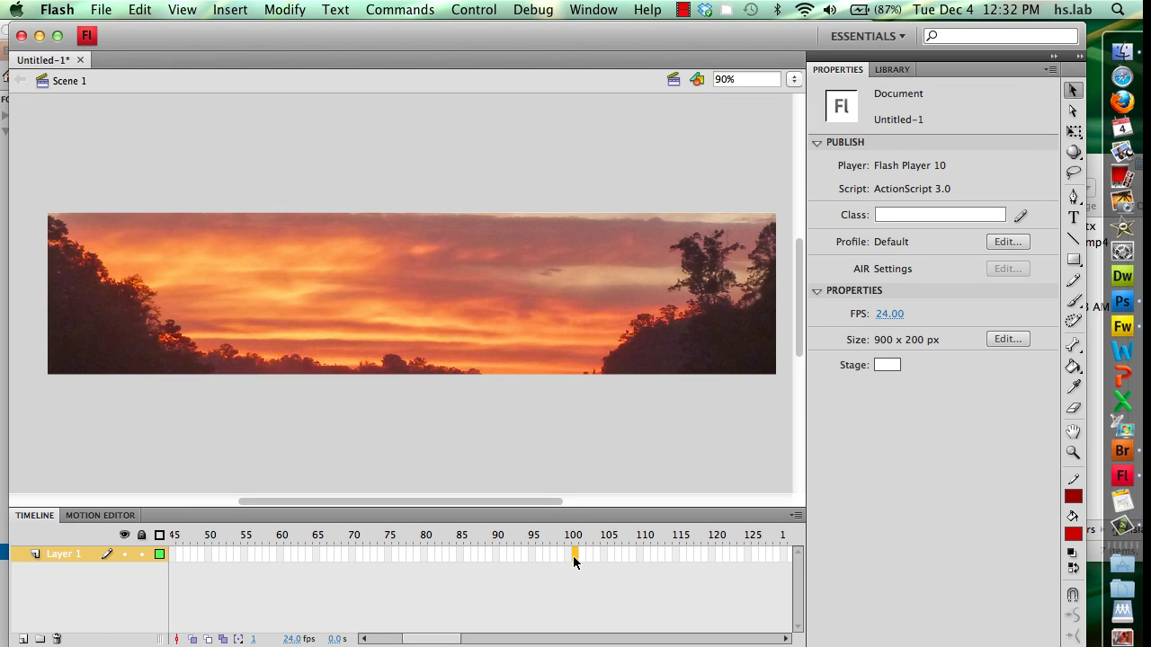
{"action": "right_click", "coordinate": [575, 559]}
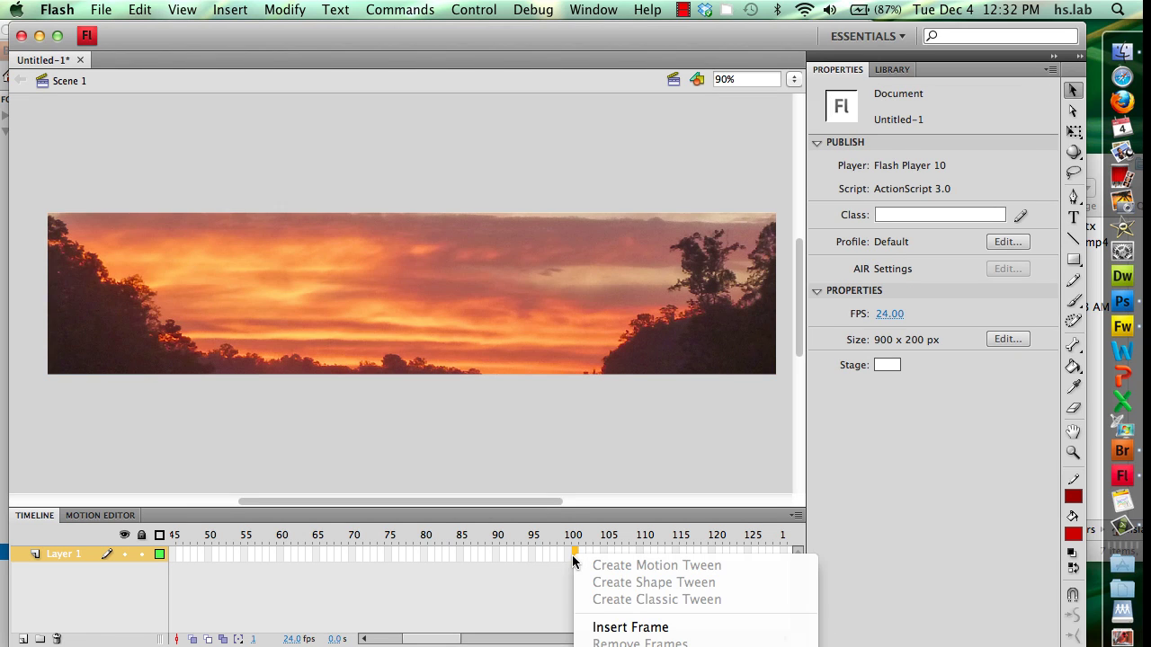
{"action": "left_click", "coordinate": [605, 629]}
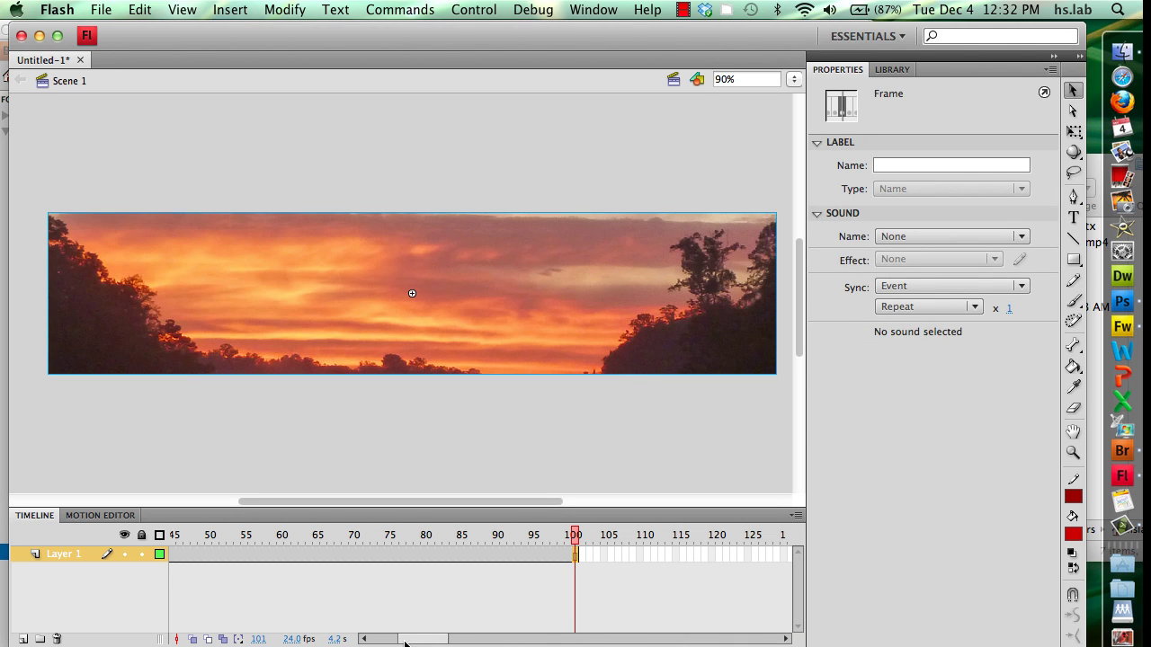
{"action": "left_click_drag", "start_coordinate": [414, 640], "coordinate": [367, 639]}
{"action": "left_click", "coordinate": [274, 554]}
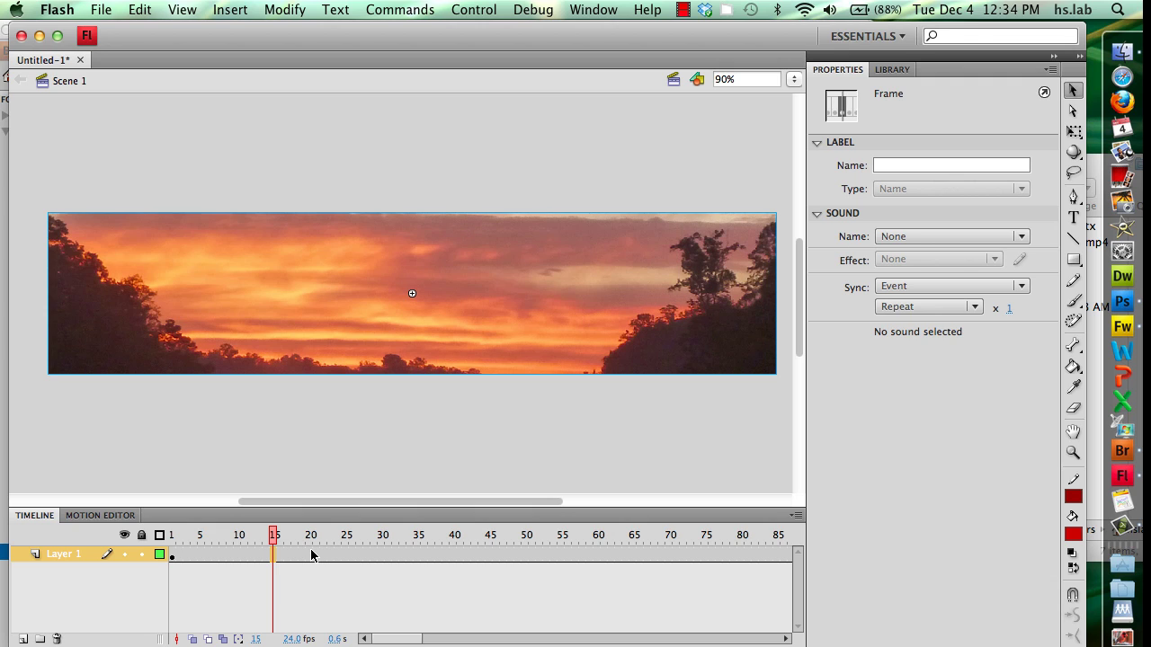
Create a motion tween on Layer 1 and nudge the image at frame 25 to add a keyframe.
{"action": "right_click", "coordinate": [311, 555]}
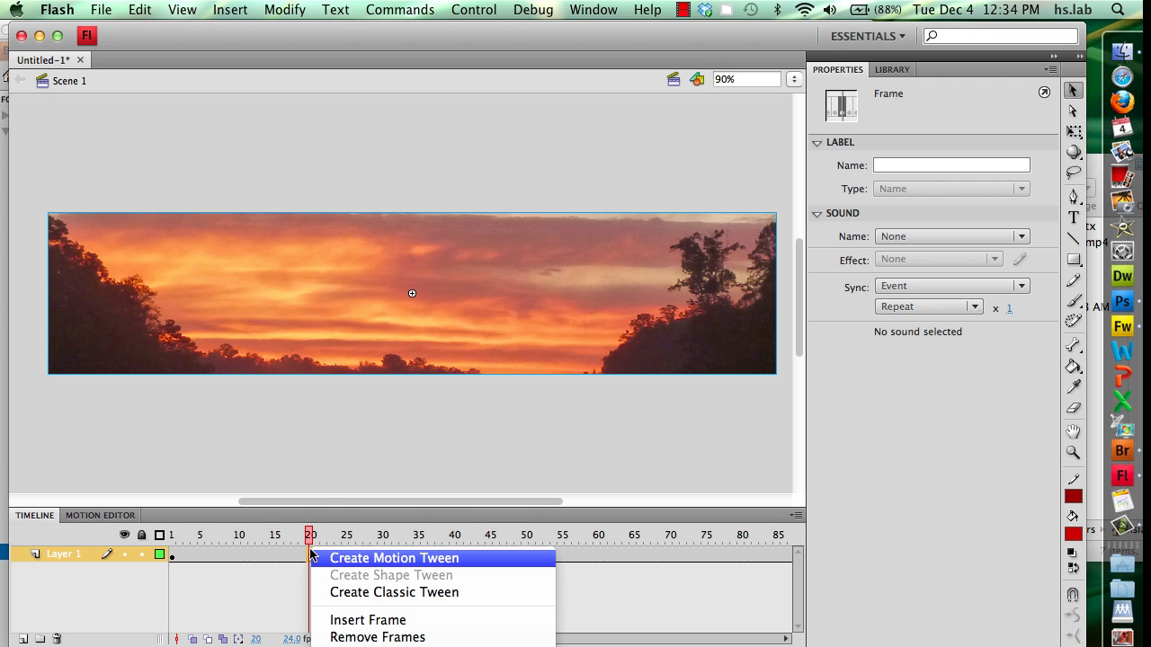
{"action": "left_click", "coordinate": [359, 559]}
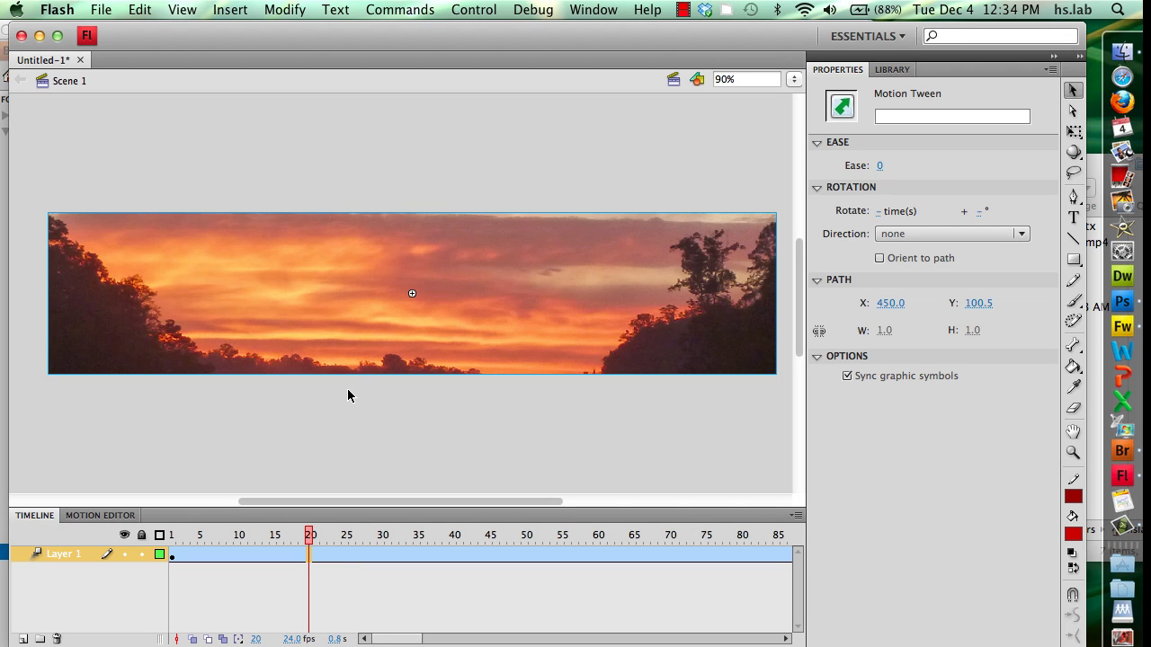
{"action": "left_click", "coordinate": [346, 556]}
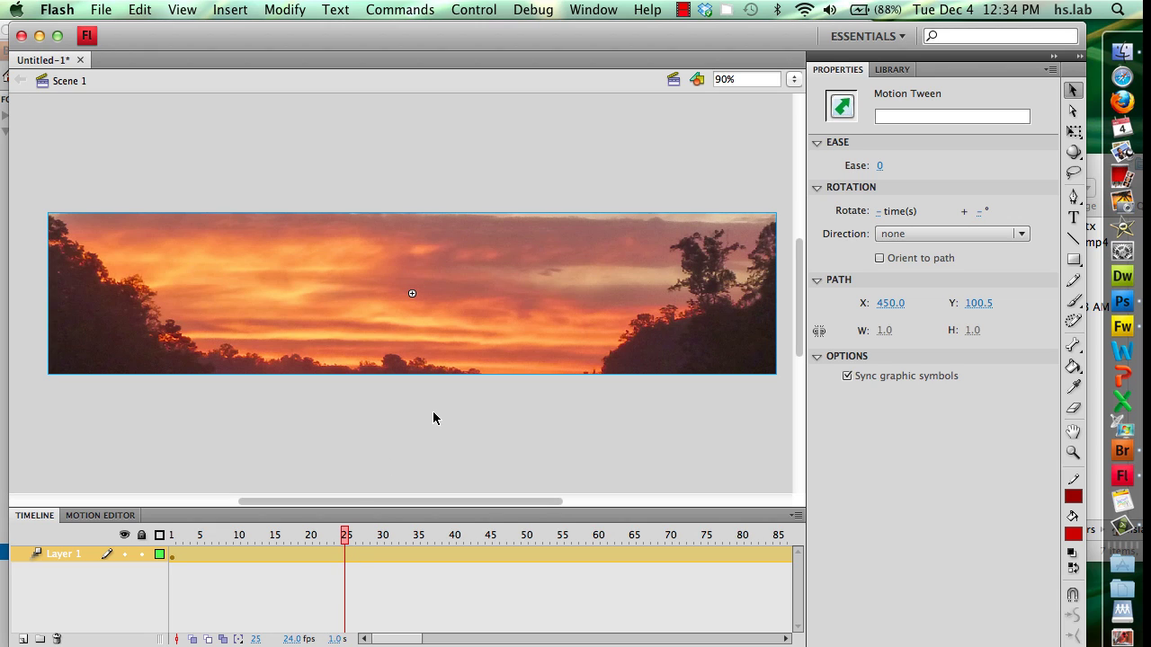
{"action": "left_click", "coordinate": [401, 334]}
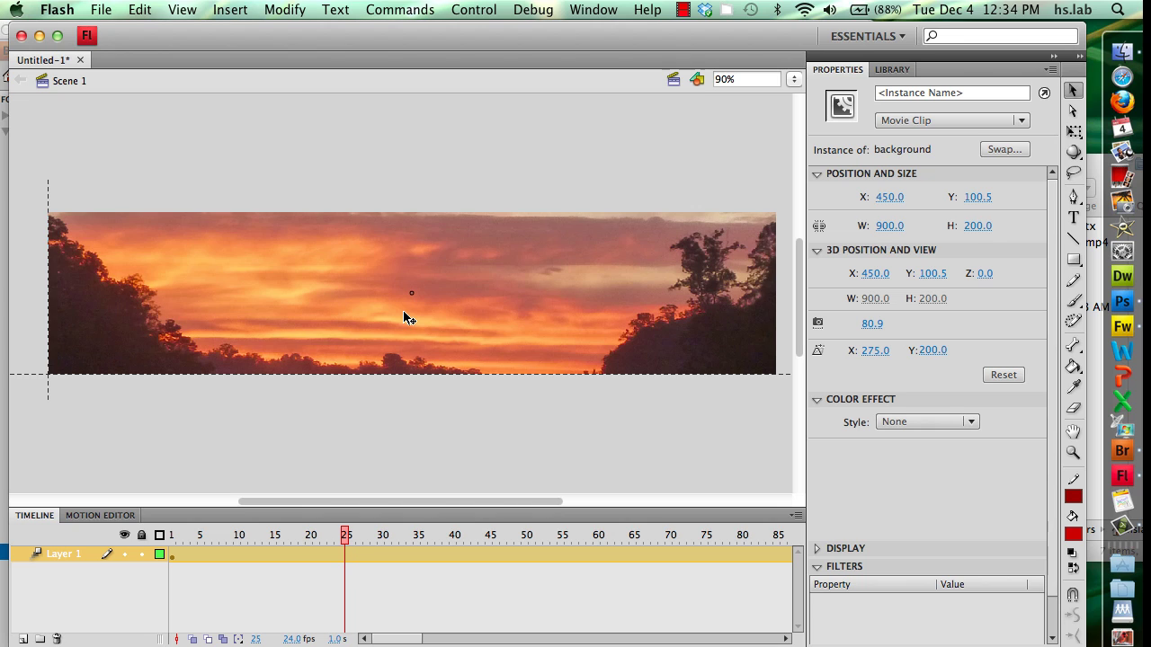
{"action": "left_click_drag", "start_coordinate": [404, 313], "coordinate": [403, 319]}
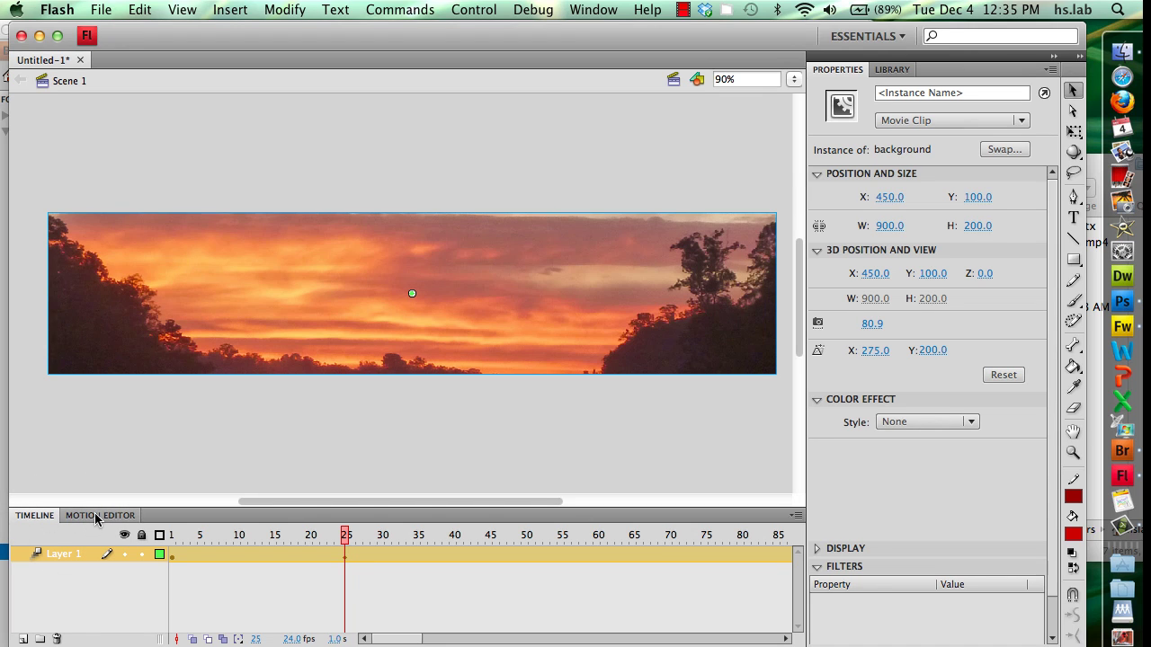
In the enlarged Motion Editor, add an Alpha colour effect set to 0% under Color Effect.
{"action": "left_click", "coordinate": [95, 517]}
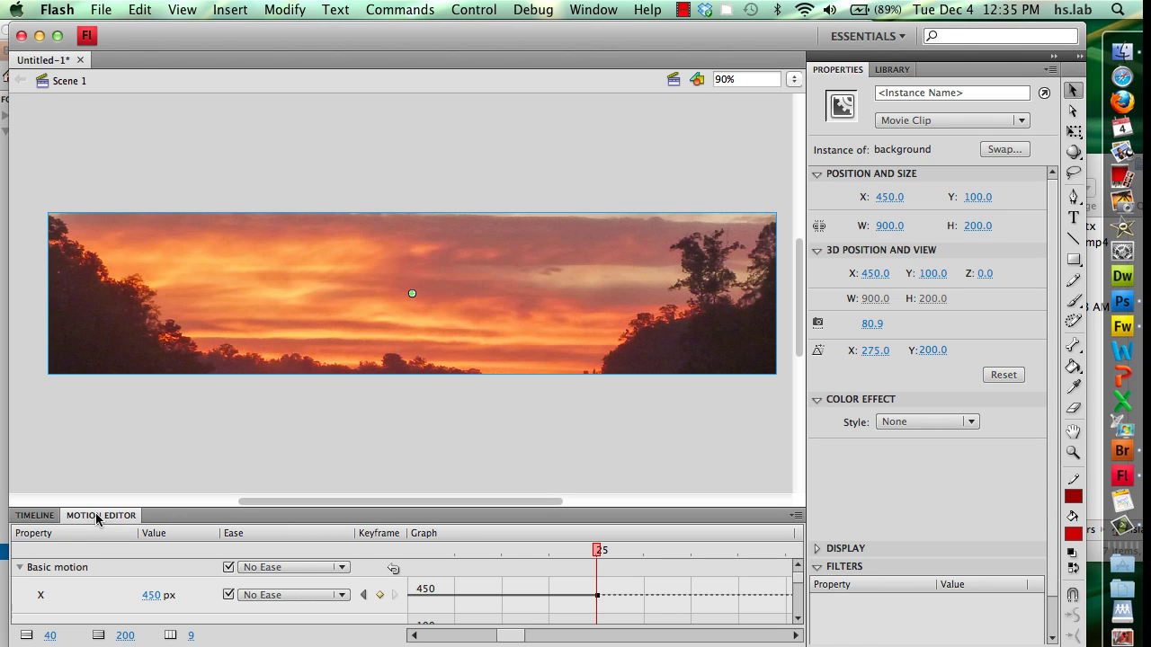
{"action": "left_click_drag", "start_coordinate": [167, 509], "coordinate": [180, 369]}
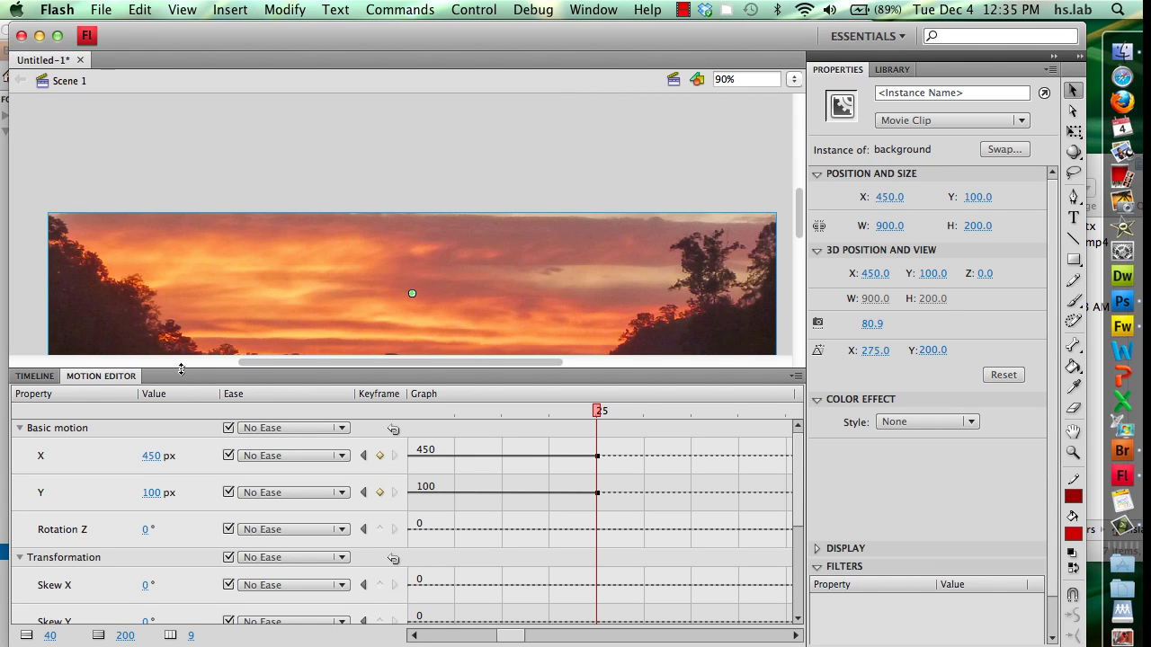
{"action": "scroll", "coordinate": [160, 452], "scroll_direction": "down", "scroll_amount": 5}
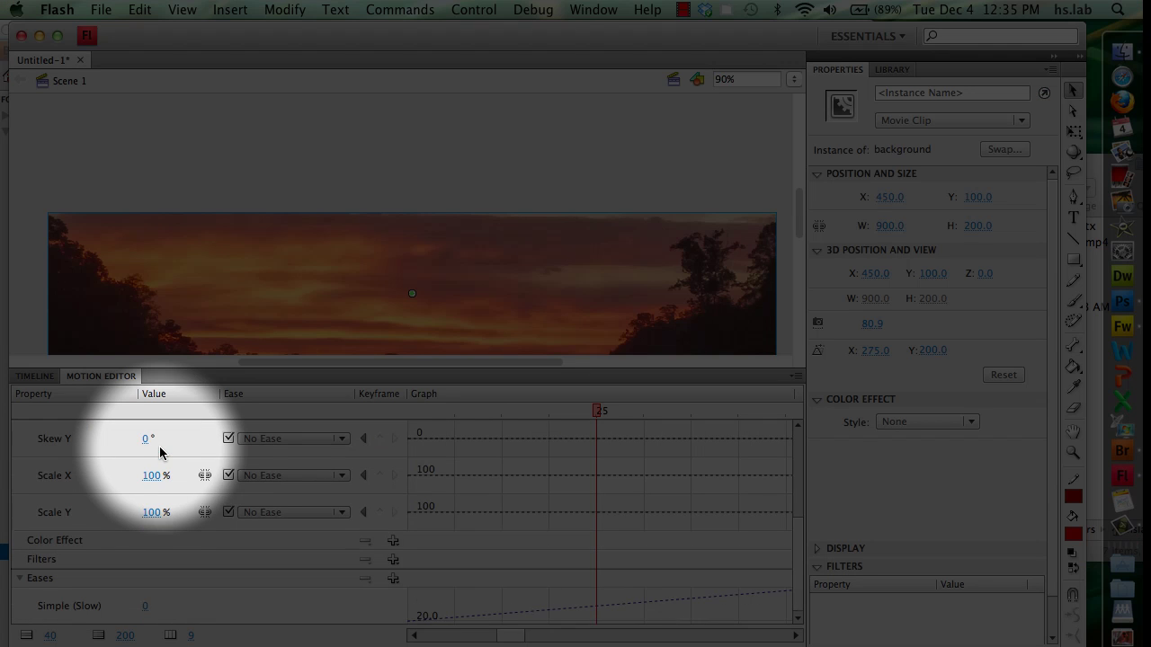
{"action": "left_click", "coordinate": [393, 540]}
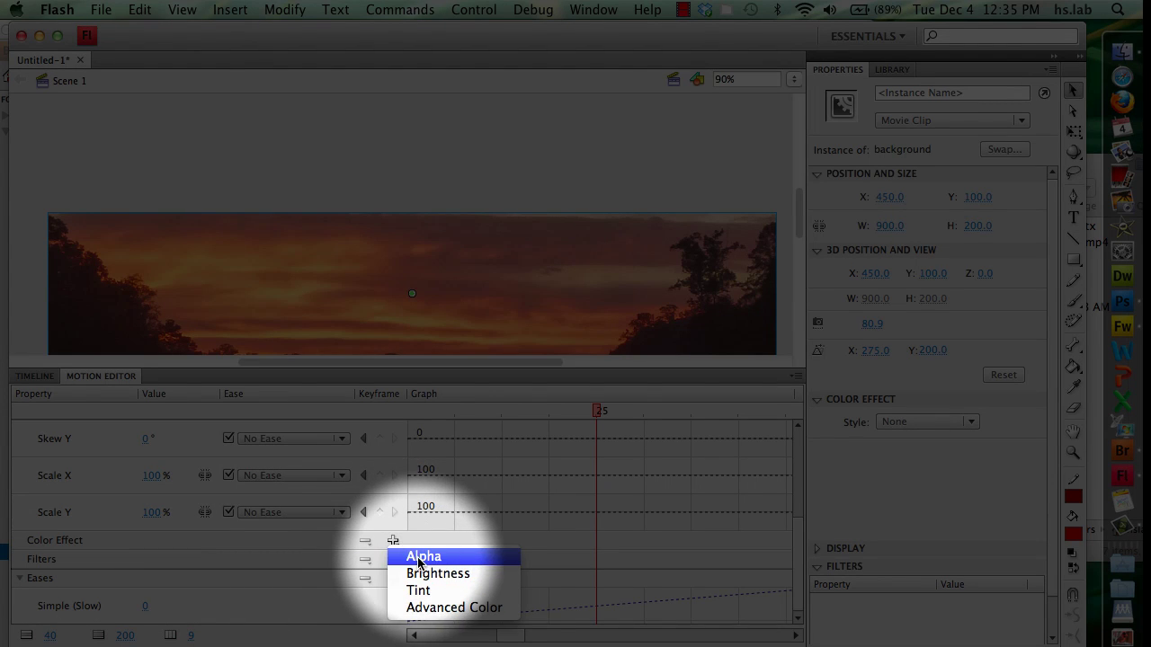
{"action": "left_click", "coordinate": [419, 558]}
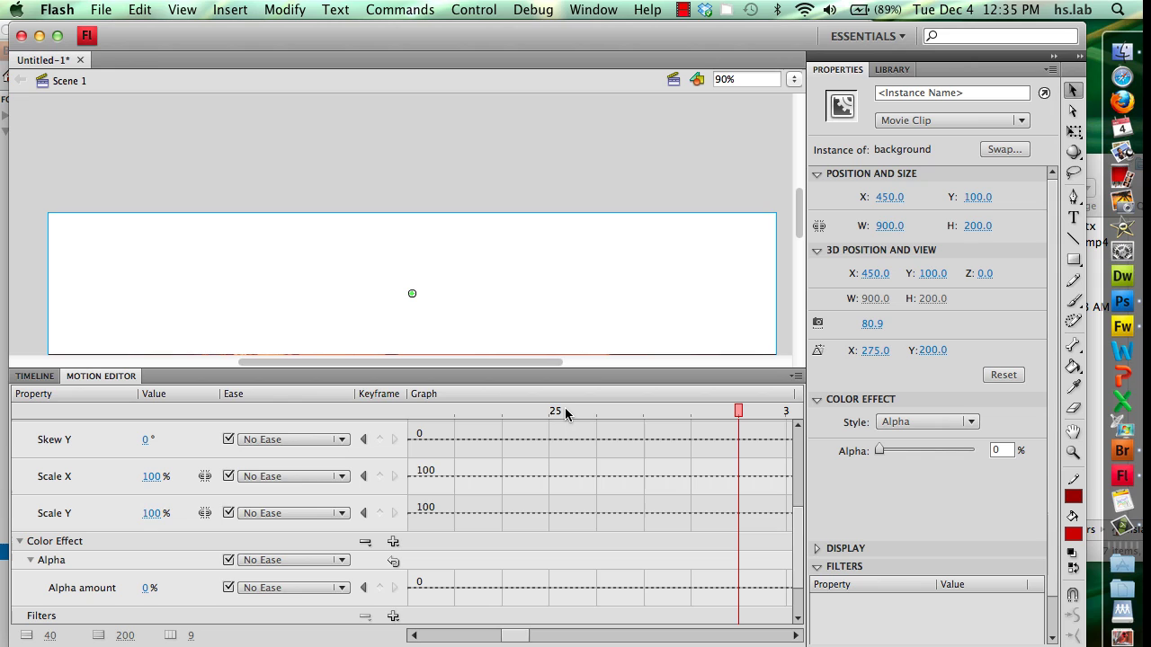
Add an Alpha amount keyframe at frame 25 and raise it to 100%.
{"action": "left_click", "coordinate": [552, 411]}
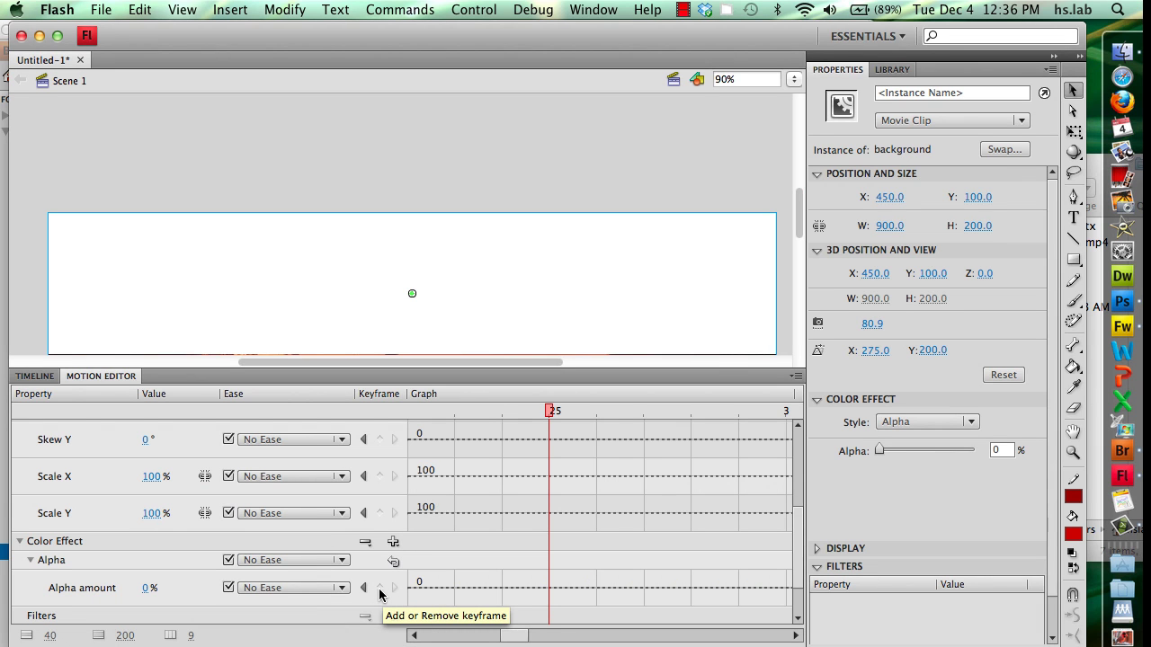
{"action": "left_click", "coordinate": [379, 589]}
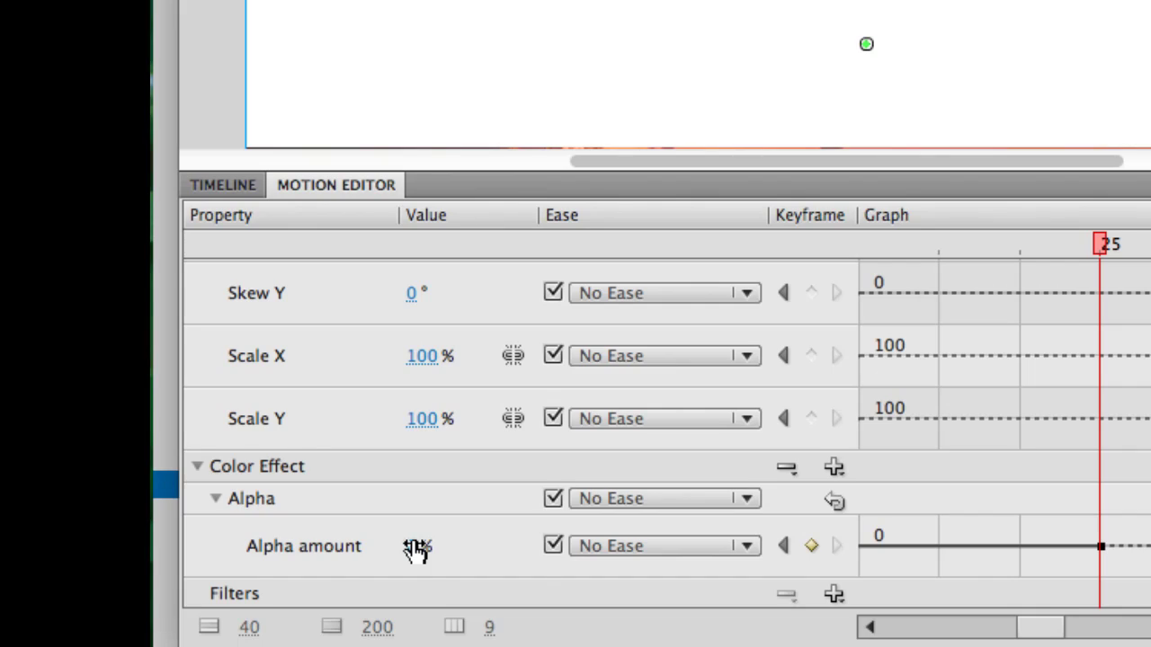
{"action": "left_click_drag", "start_coordinate": [415, 550], "coordinate": [637, 555]}
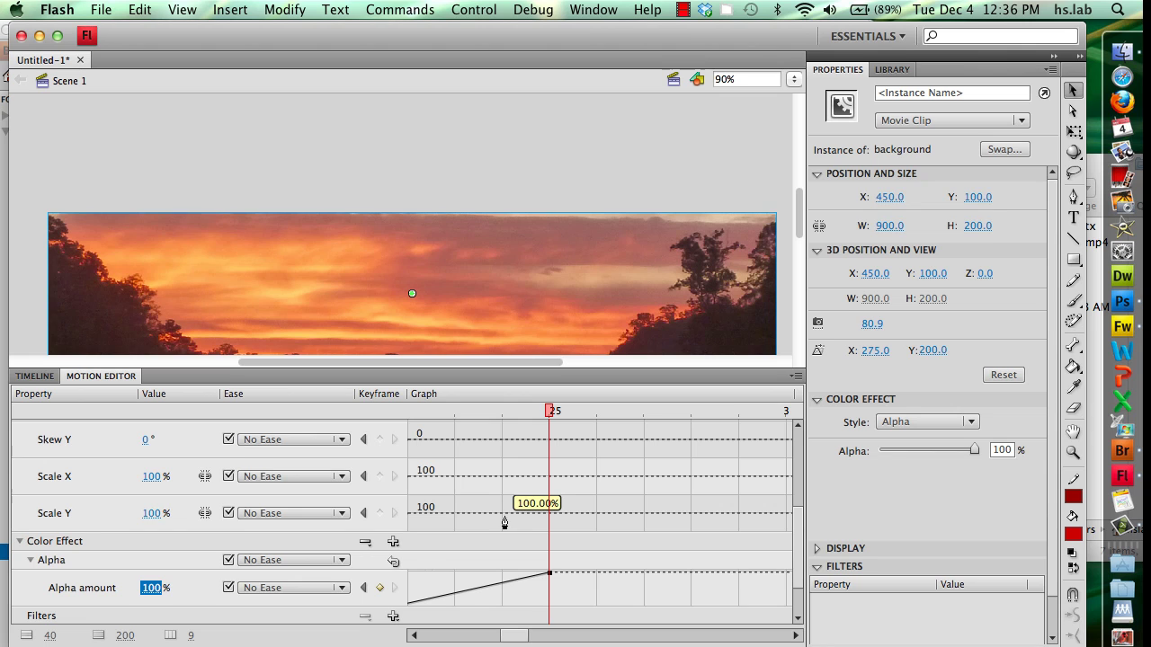
{"action": "key", "text": "super+Return"}
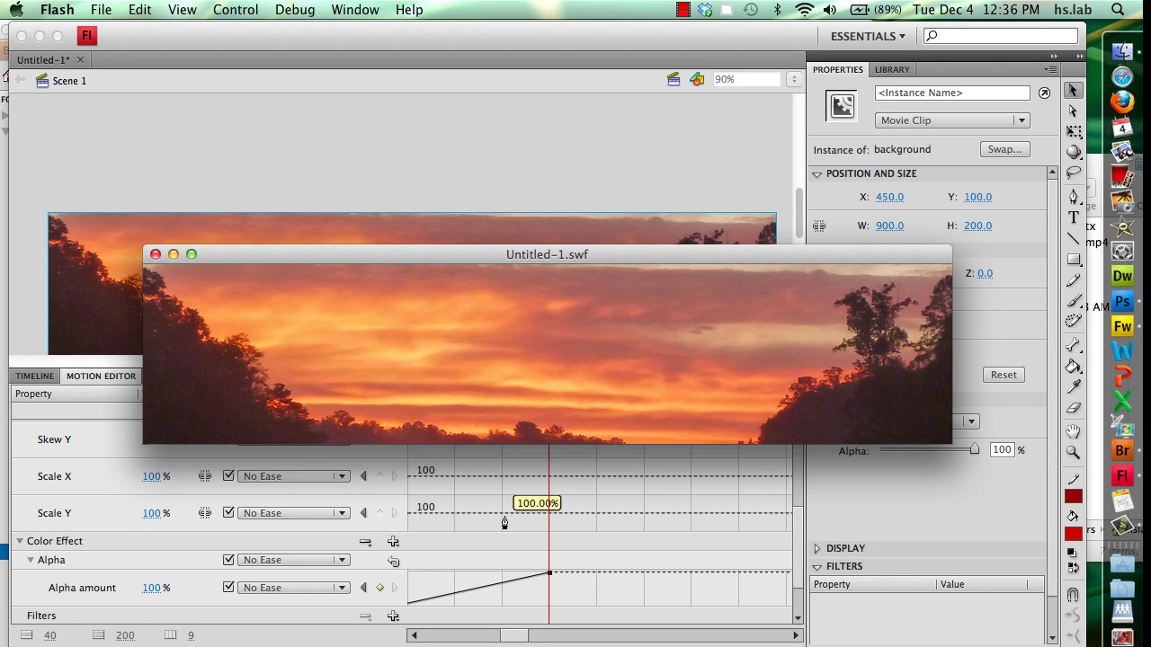
{"action": "key", "text": "super+w"}
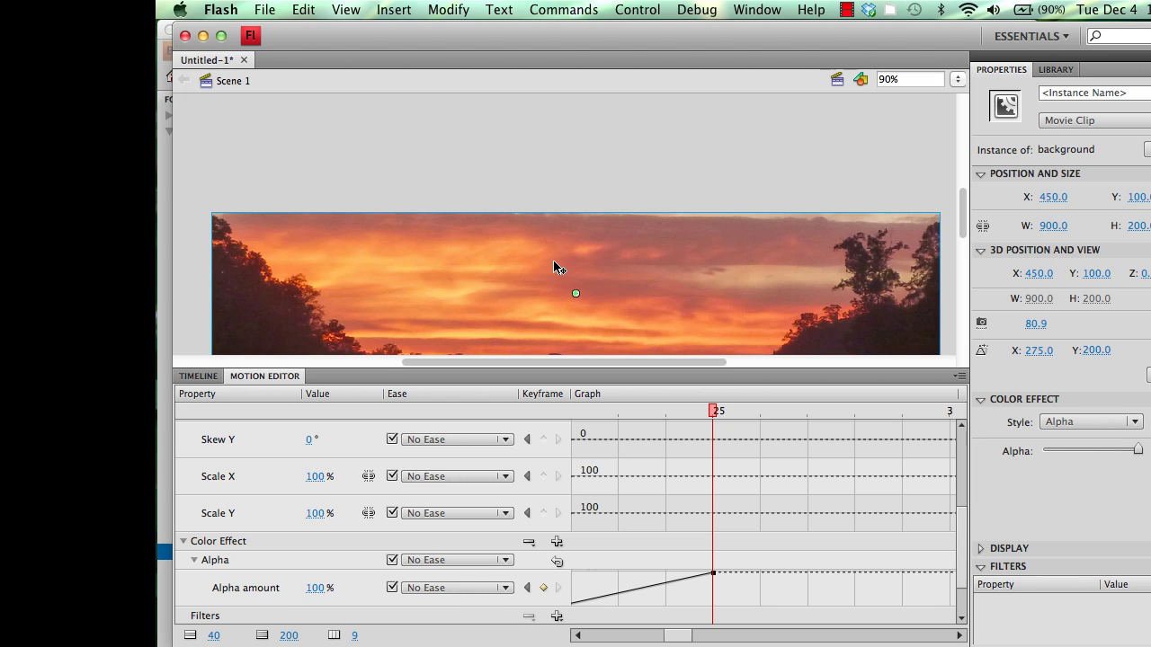
Save the document with File > Save under the name 'banner' (banner.fla) in FlashBanner.
{"action": "left_click", "coordinate": [264, 10]}
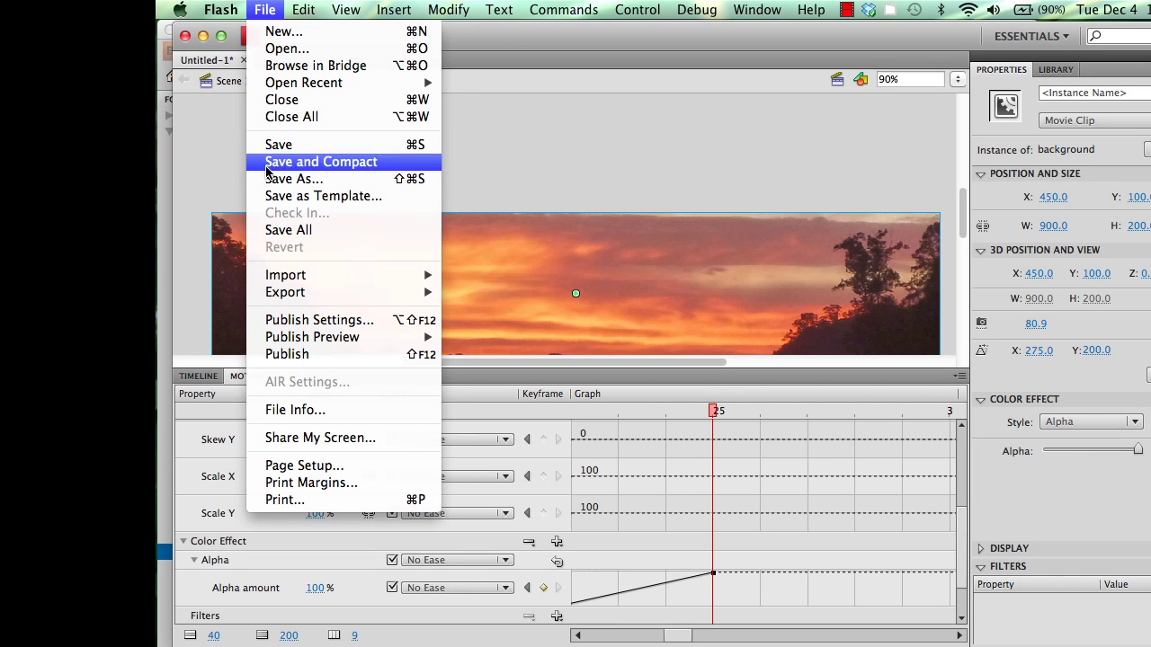
{"action": "left_click", "coordinate": [281, 145]}
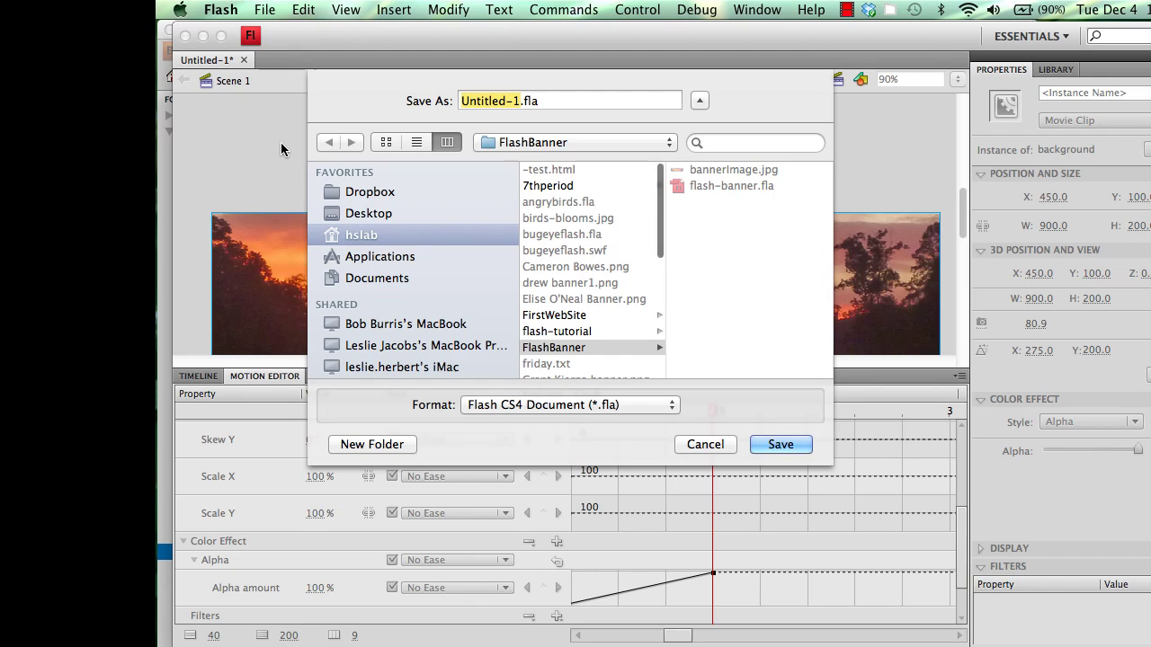
{"action": "type", "text": "bann"}
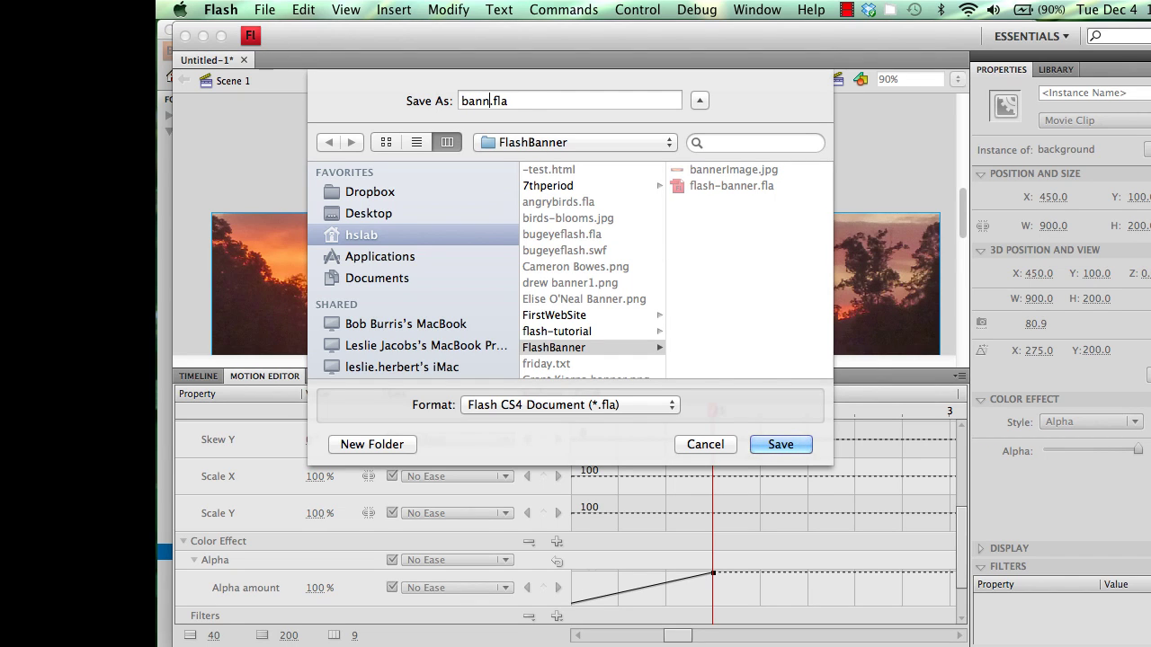
{"action": "type", "text": "er"}
{"action": "key", "text": "Return"}
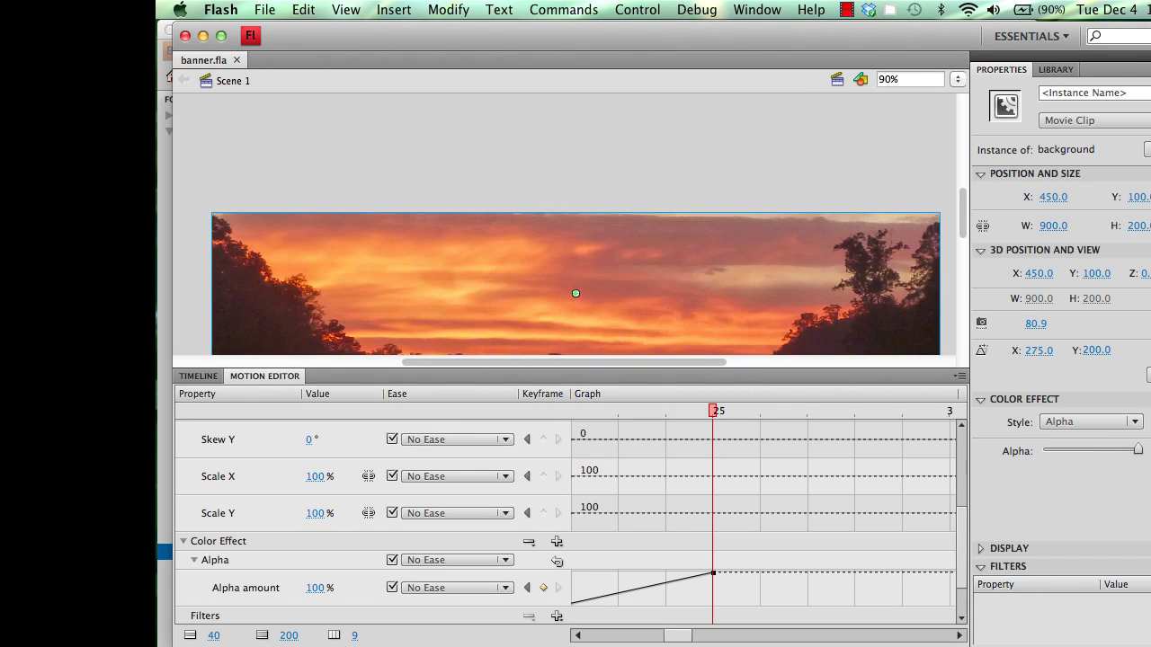